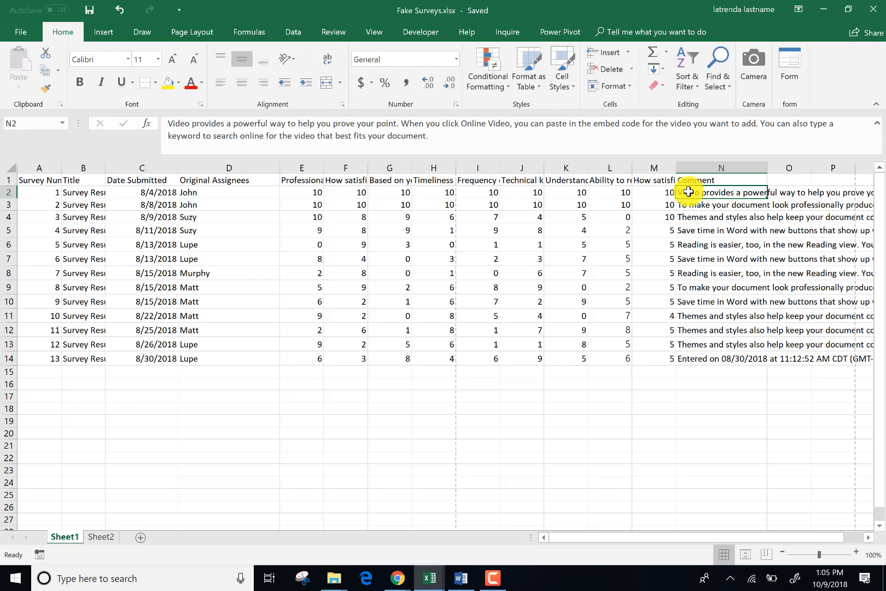
Launch Access and create a new blank database with the default name
{"action": "left_click", "coordinate": [198, 579]}
{"action": "type", "text": "access"}
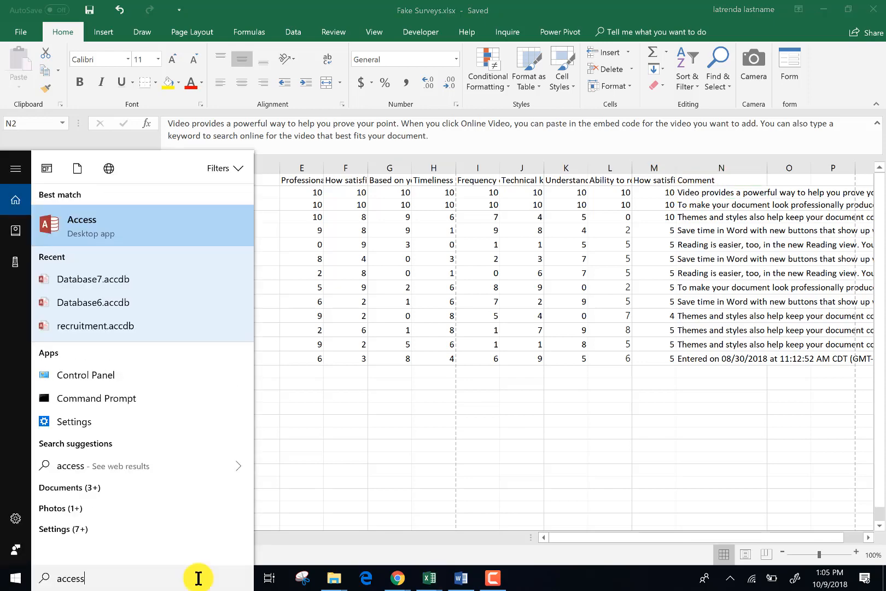
{"action": "left_click", "coordinate": [89, 226]}
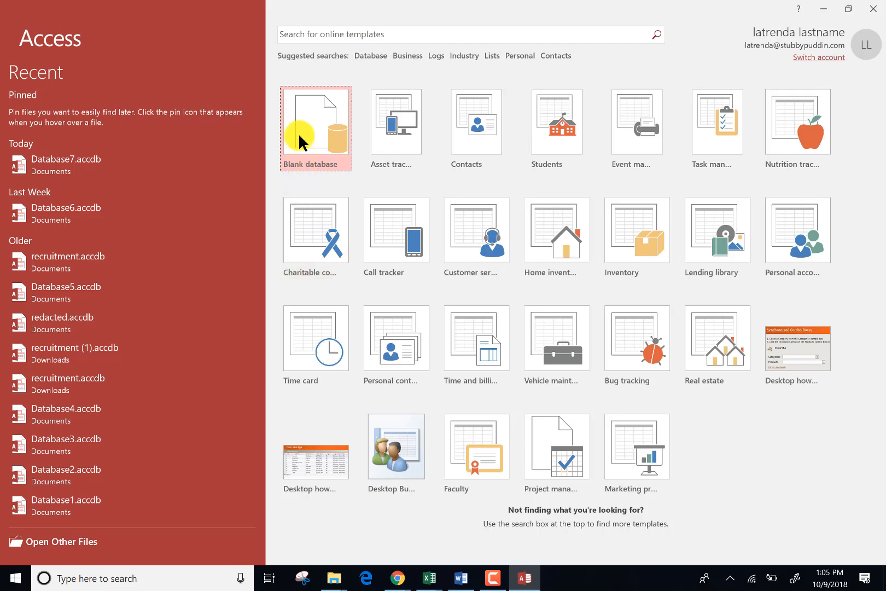
{"action": "left_click", "coordinate": [299, 133]}
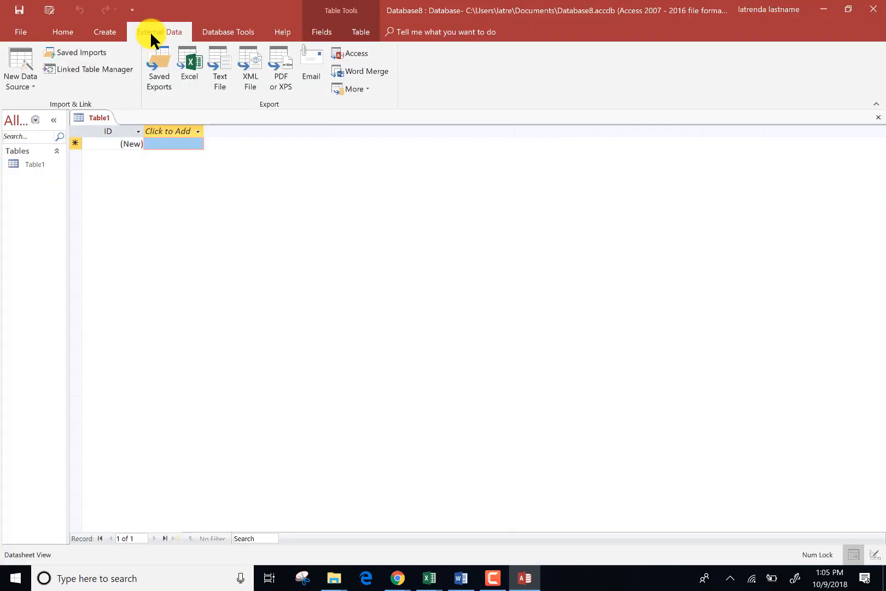
Start importing external data from an Excel file, choosing Fake Surveys.xlsx in the FootPrints Surveys folder as the source
{"action": "left_click", "coordinate": [26, 83]}
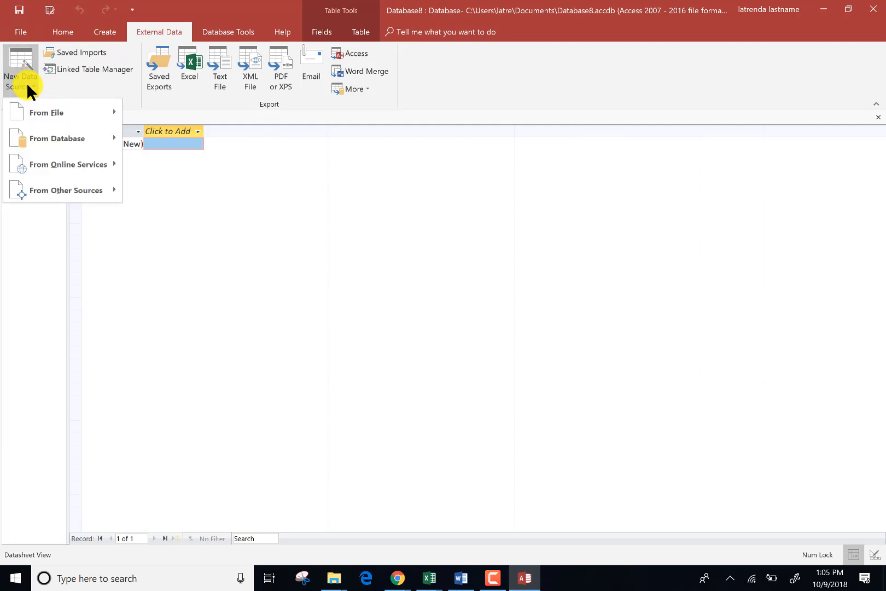
{"action": "mouse_move", "coordinate": [35, 112]}
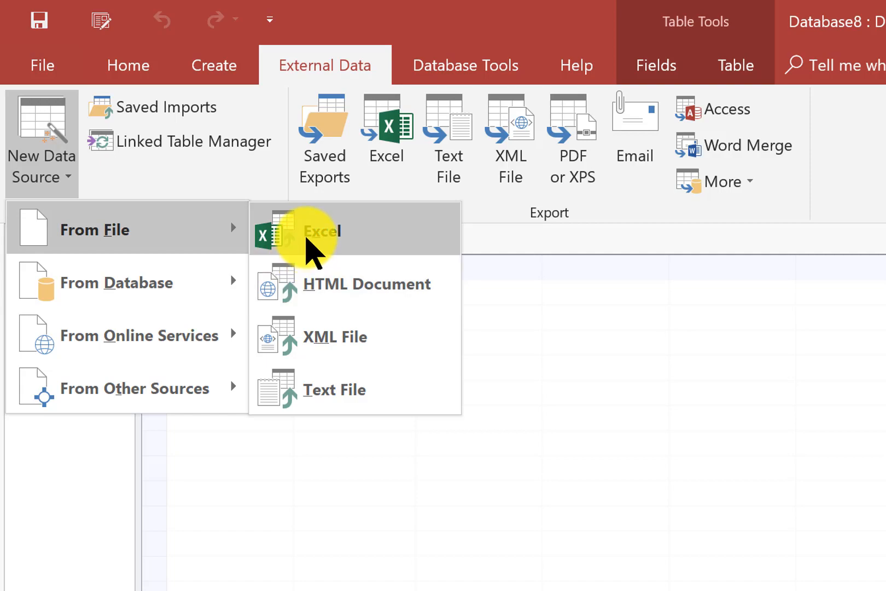
{"action": "left_click", "coordinate": [308, 250]}
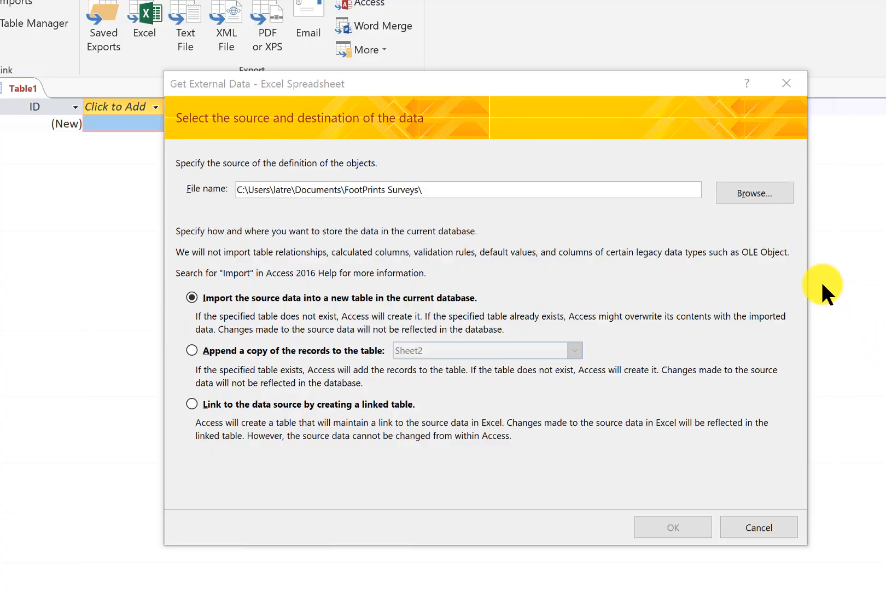
{"action": "left_click", "coordinate": [764, 191]}
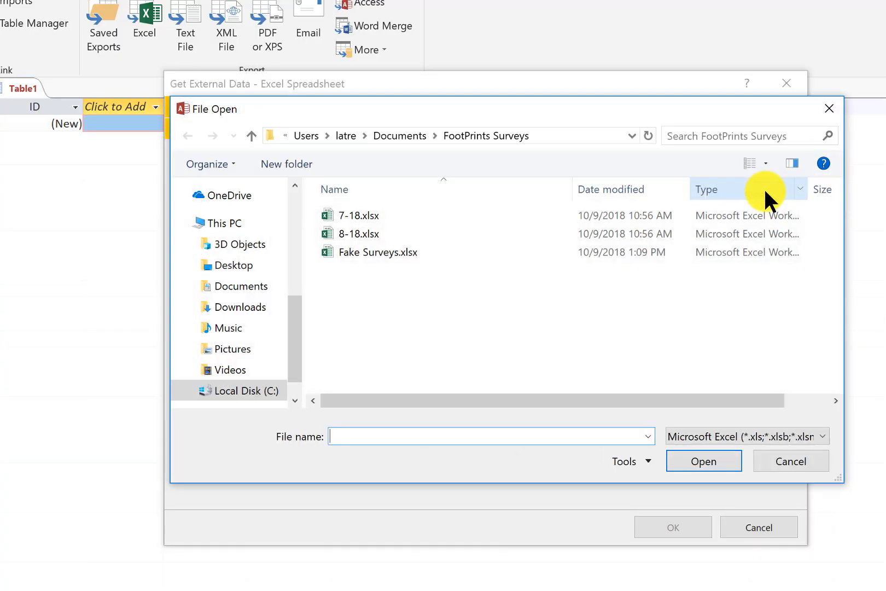
{"action": "left_click", "coordinate": [367, 251]}
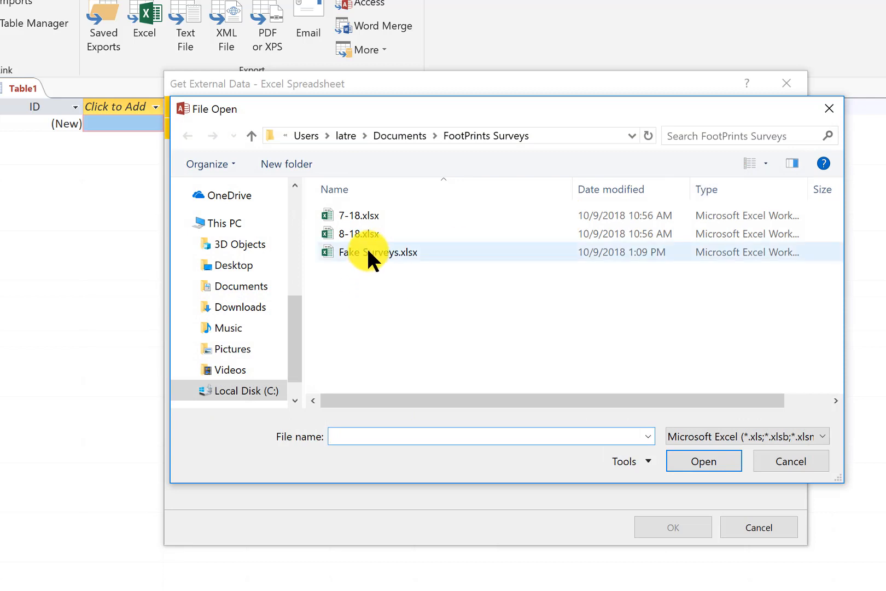
{"action": "left_click", "coordinate": [684, 461]}
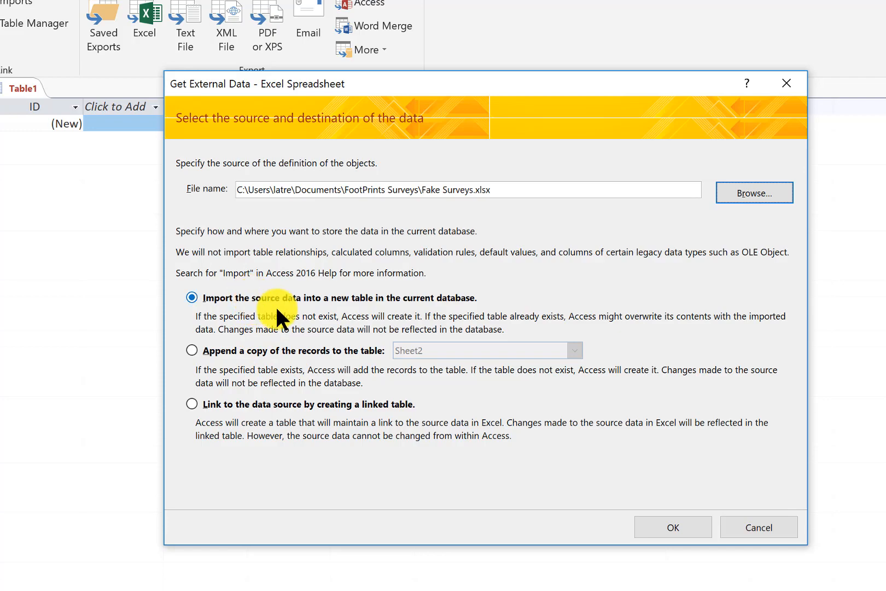
Import the data as a new table from worksheet Sheet1, keeping the first row as column headings
{"action": "left_click", "coordinate": [662, 526]}
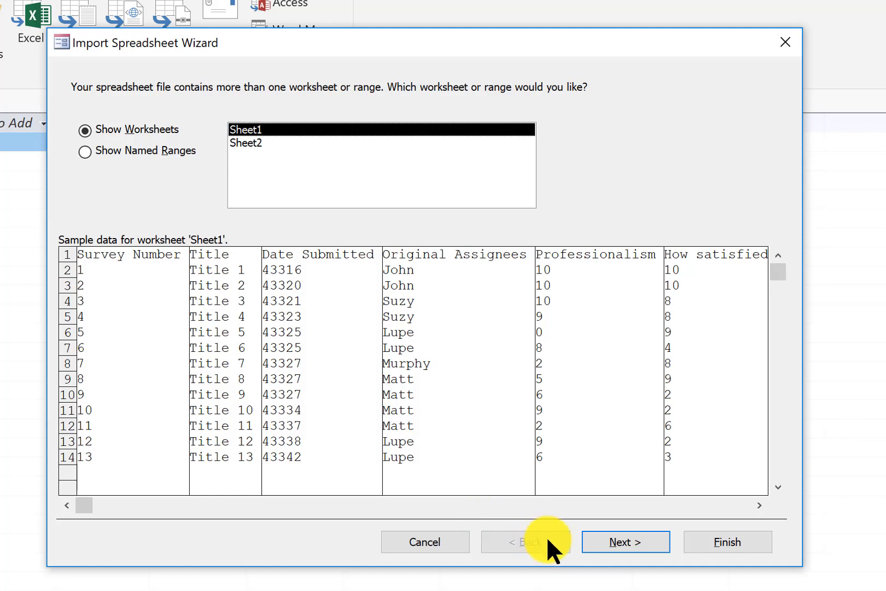
{"action": "left_click", "coordinate": [626, 542]}
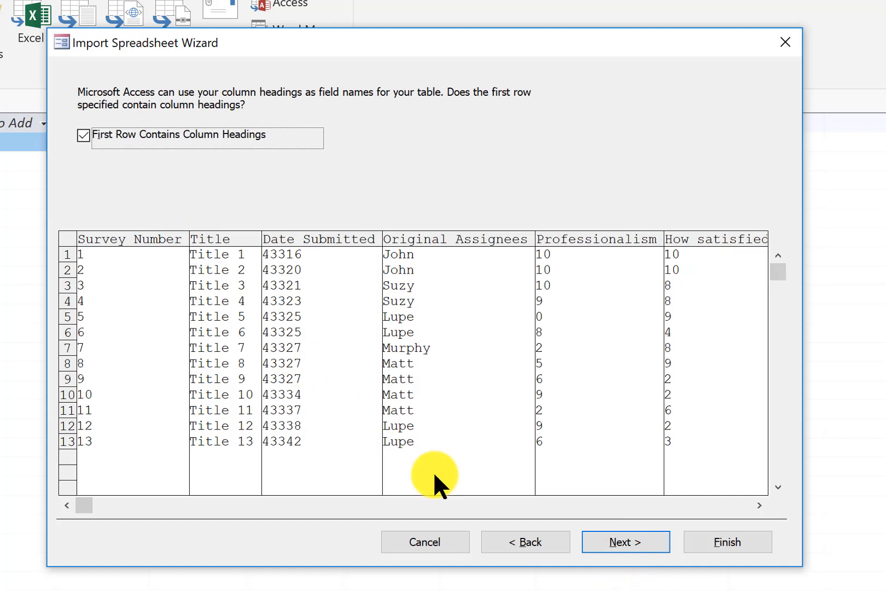
{"action": "left_click", "coordinate": [617, 542]}
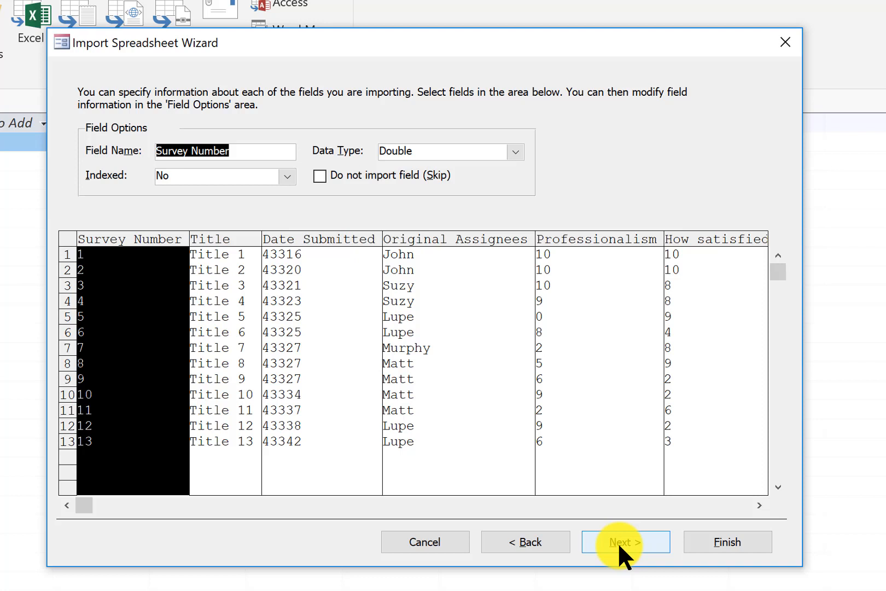
Examine the data types assigned to the imported fields, including Date Submitted, Original Assignees and Comment
{"action": "left_click", "coordinate": [251, 241]}
{"action": "left_click", "coordinate": [304, 243]}
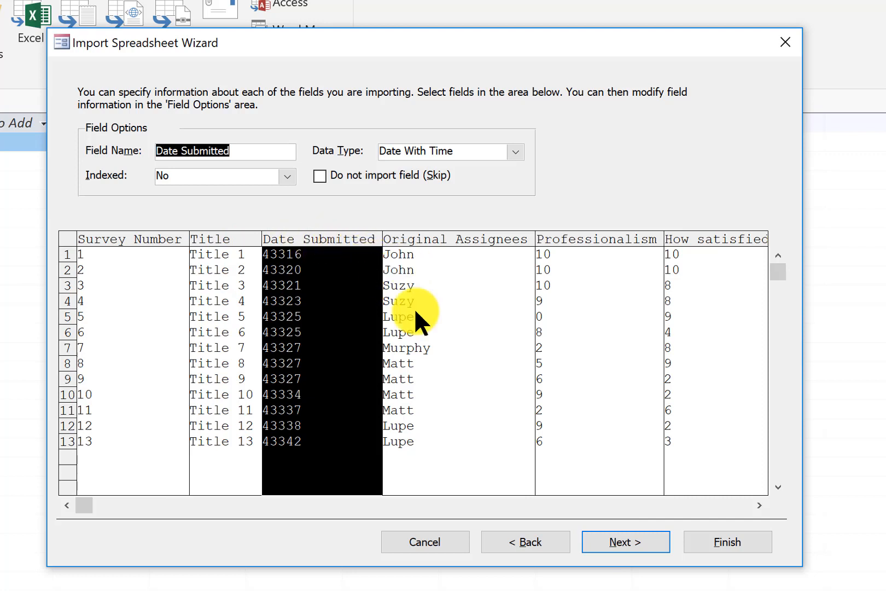
{"action": "left_click", "coordinate": [459, 237]}
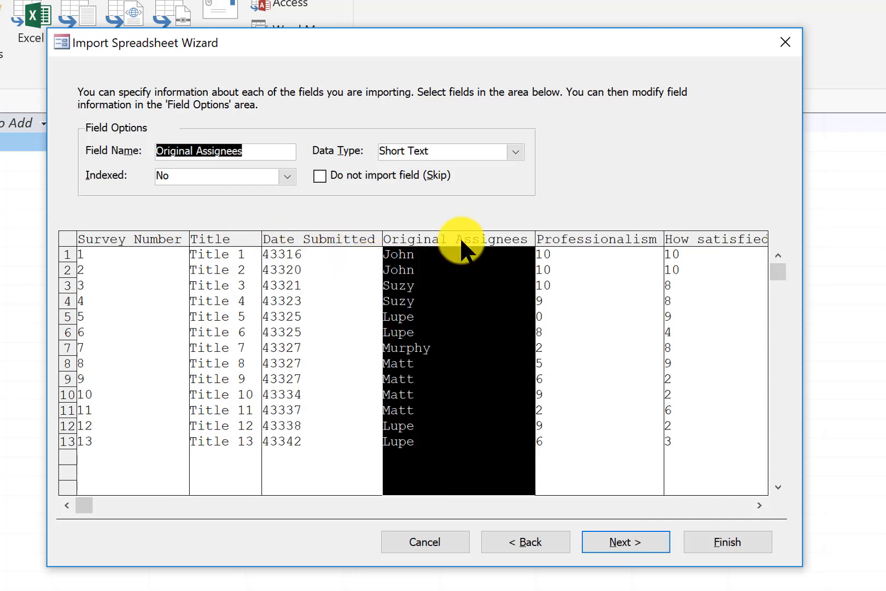
{"action": "left_click", "coordinate": [567, 247]}
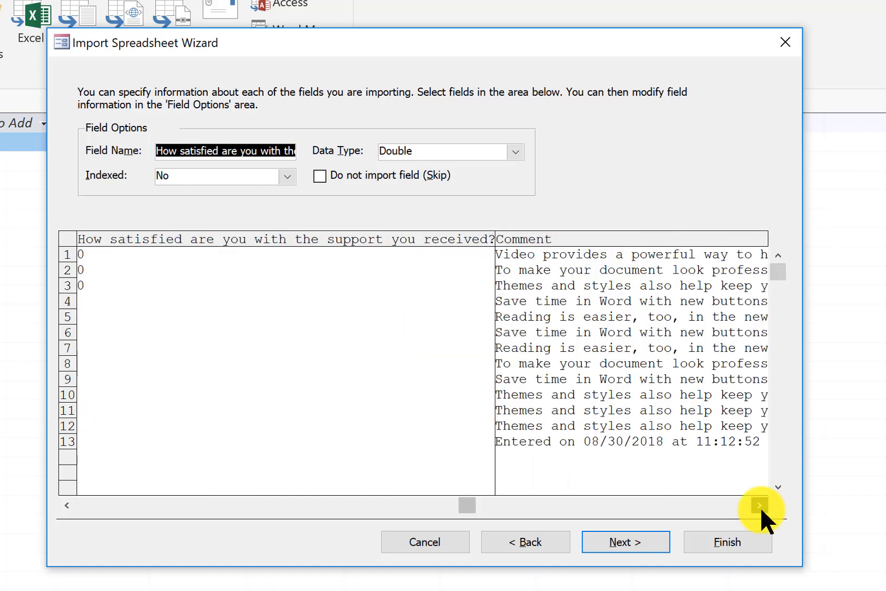
{"action": "left_click", "coordinate": [759, 506]}
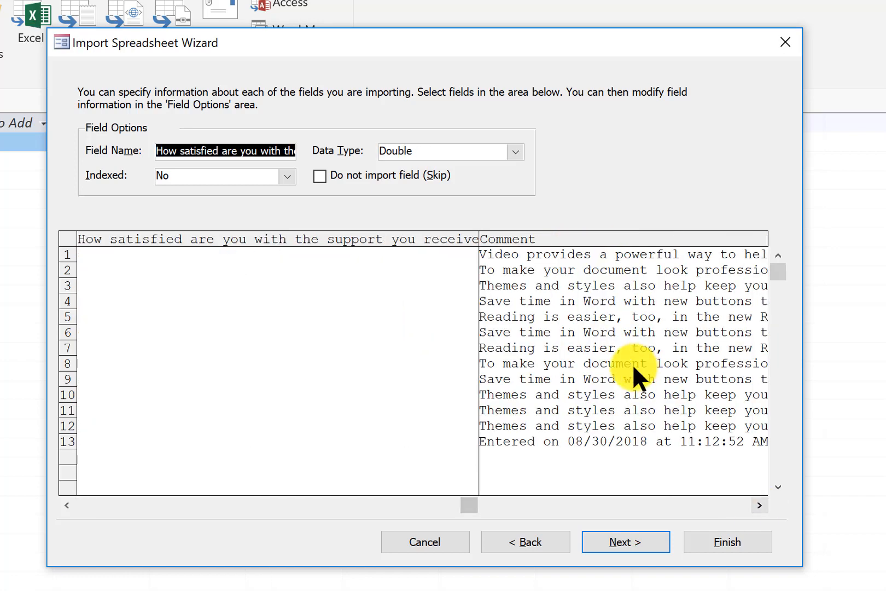
{"action": "left_click", "coordinate": [594, 237]}
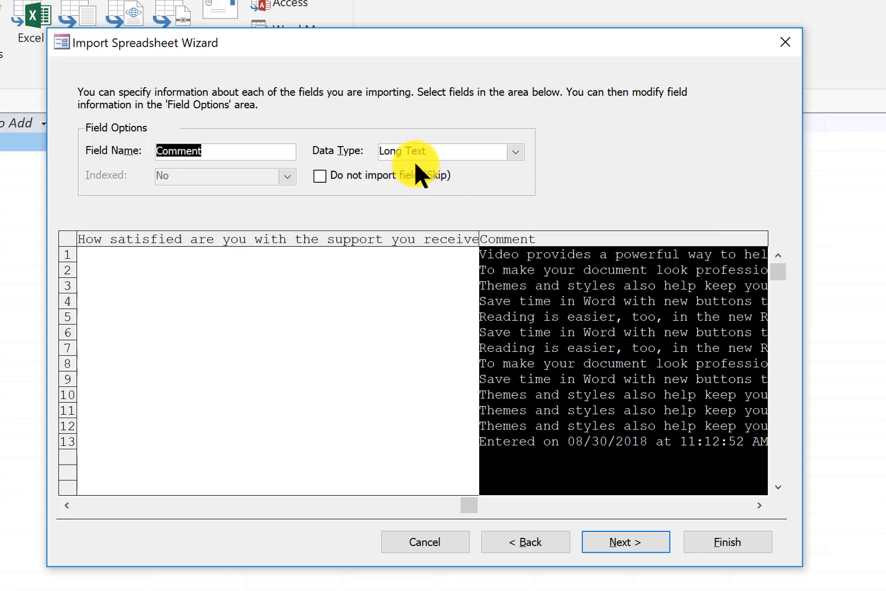
{"action": "left_click", "coordinate": [511, 152]}
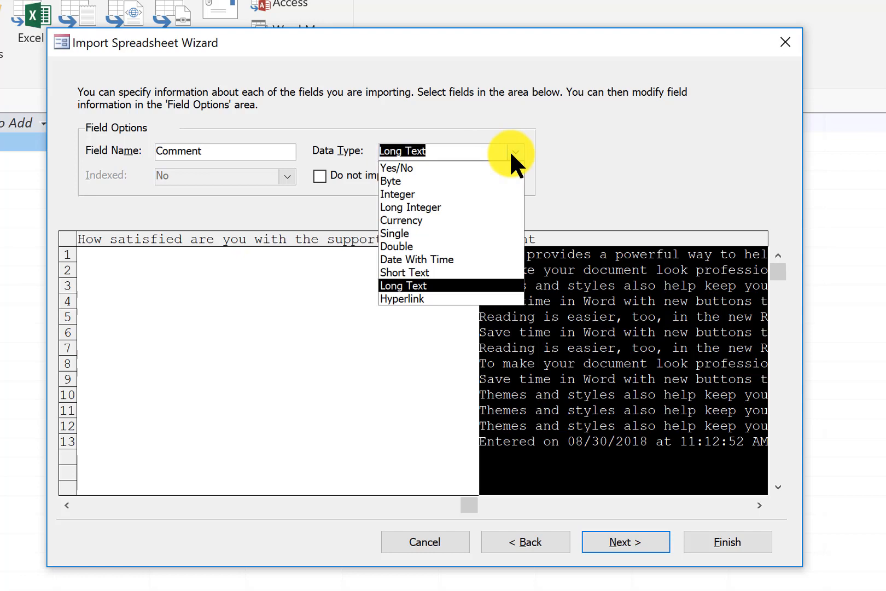
{"action": "left_click", "coordinate": [509, 149]}
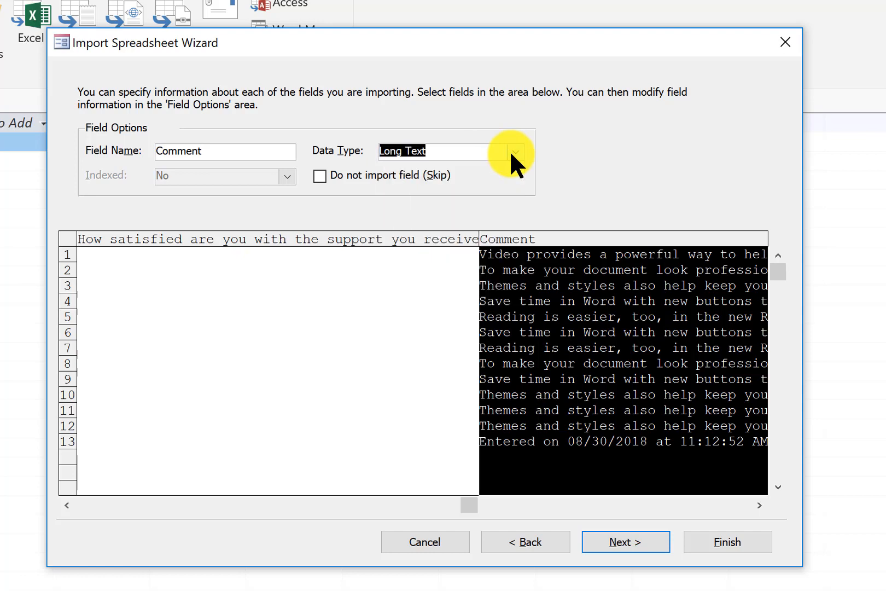
Accept the field options and set the imported table to have no primary key
{"action": "left_click", "coordinate": [638, 539]}
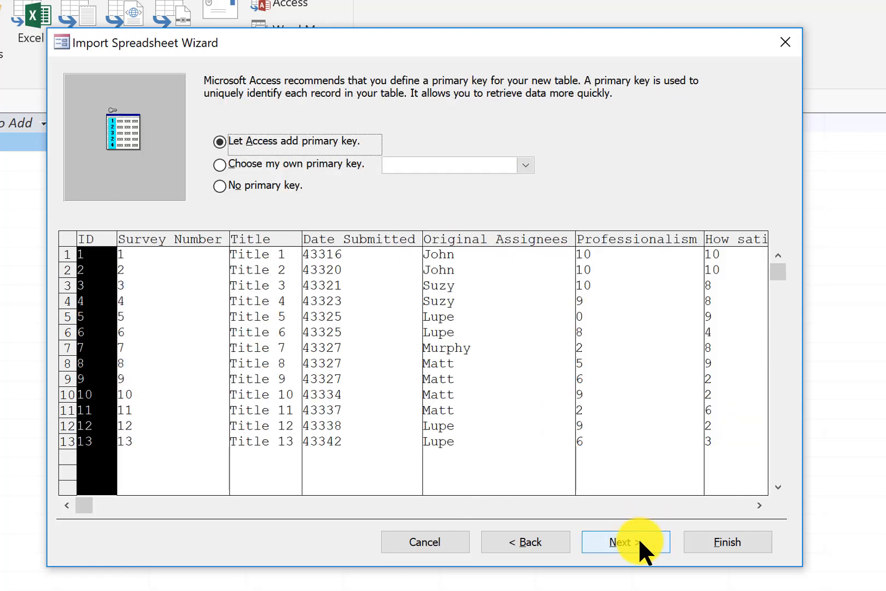
{"action": "left_click", "coordinate": [220, 185]}
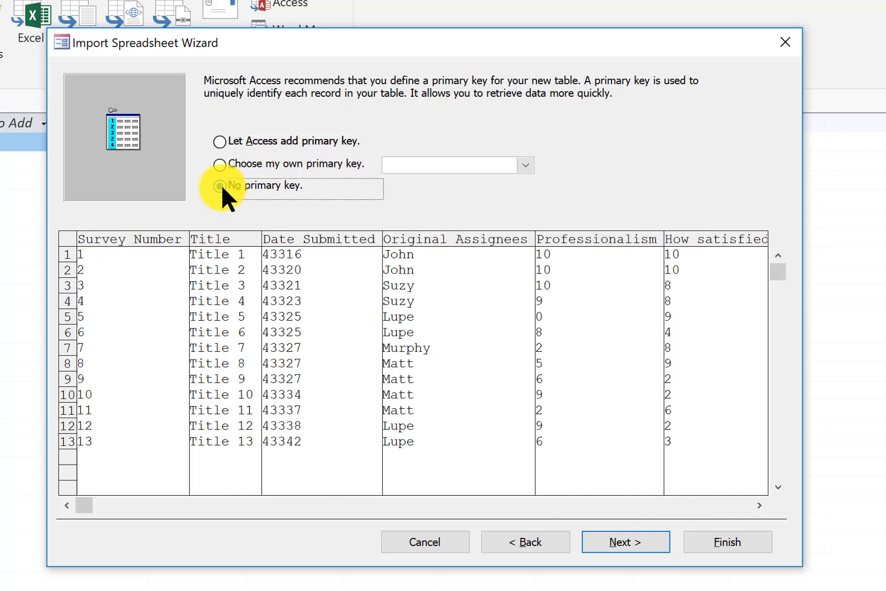
{"action": "left_click", "coordinate": [619, 538]}
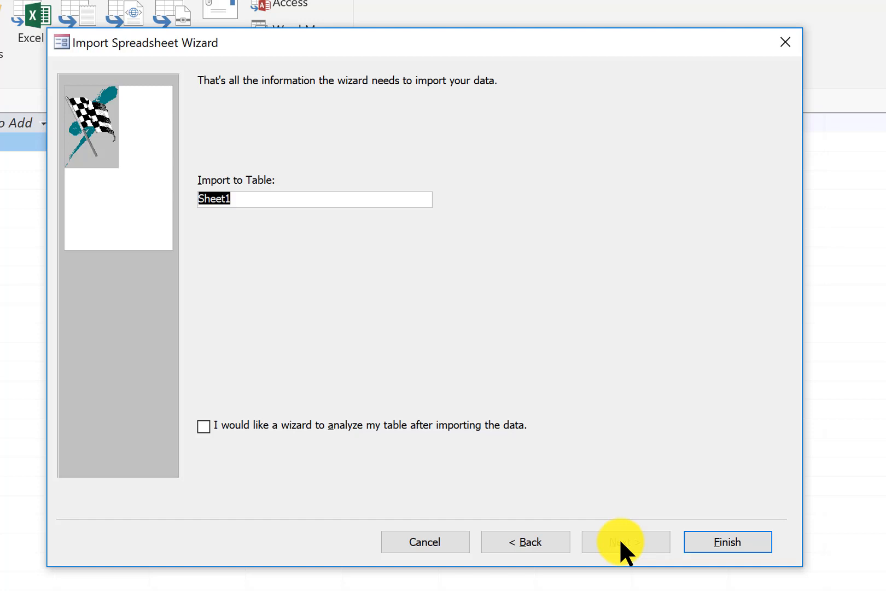
Name the destination table surveys and finish the import without saving the import steps
{"action": "type", "text": "surveys"}
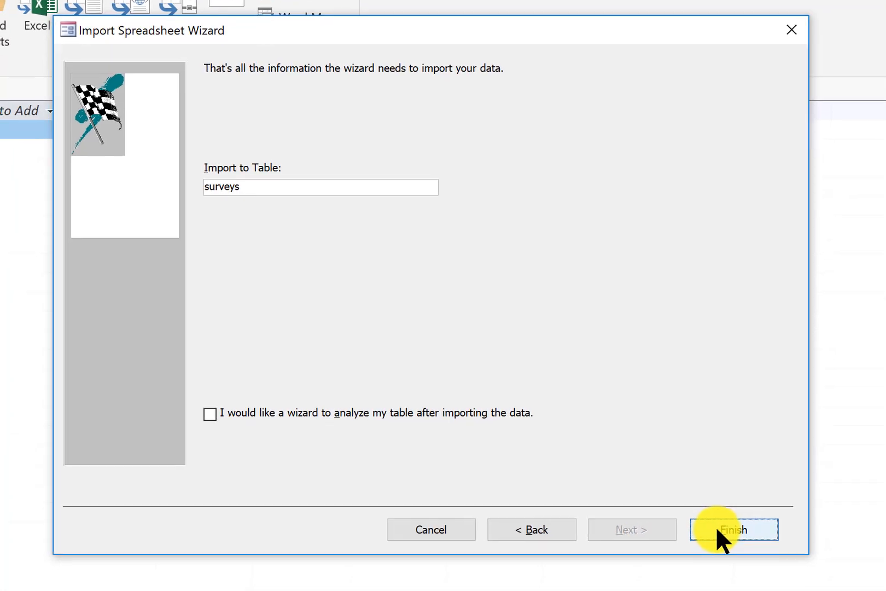
{"action": "left_click", "coordinate": [721, 536]}
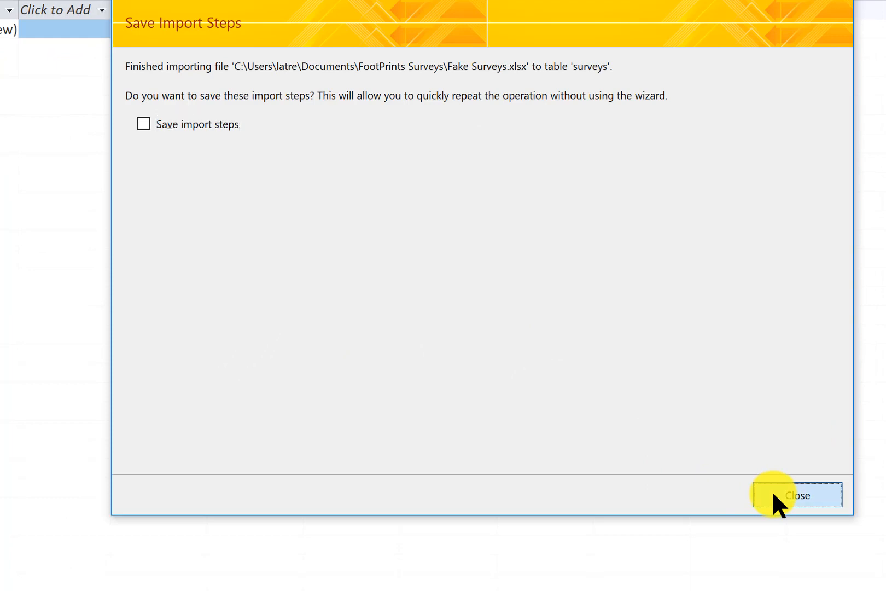
{"action": "left_click", "coordinate": [773, 492]}
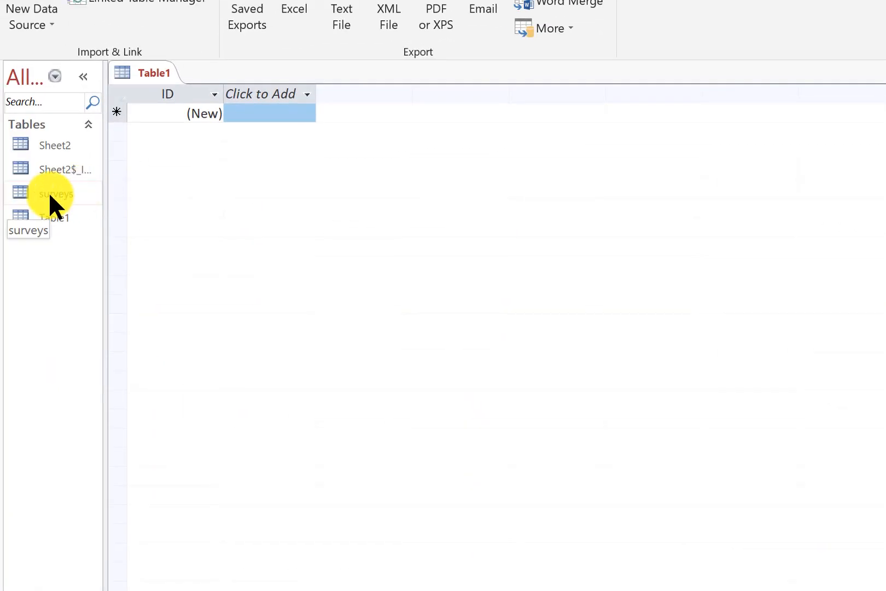
Open the surveys table and start the Report Wizard based on it
{"action": "double_click", "coordinate": [50, 195]}
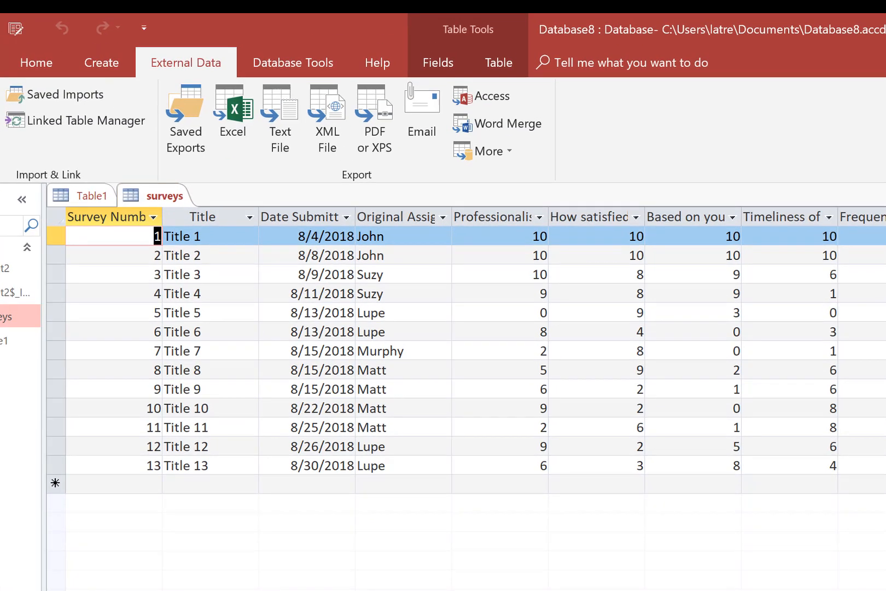
{"action": "left_click", "coordinate": [107, 60]}
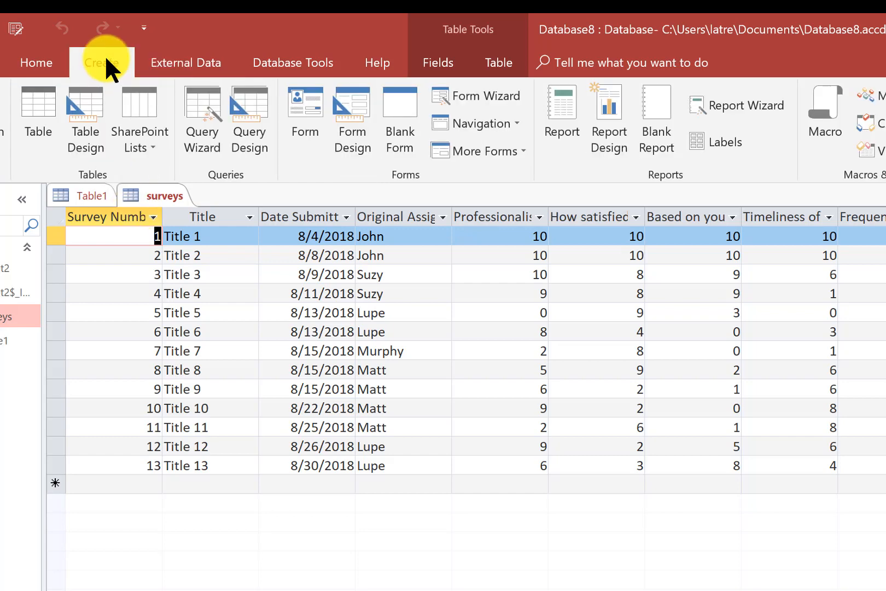
{"action": "left_click", "coordinate": [733, 106]}
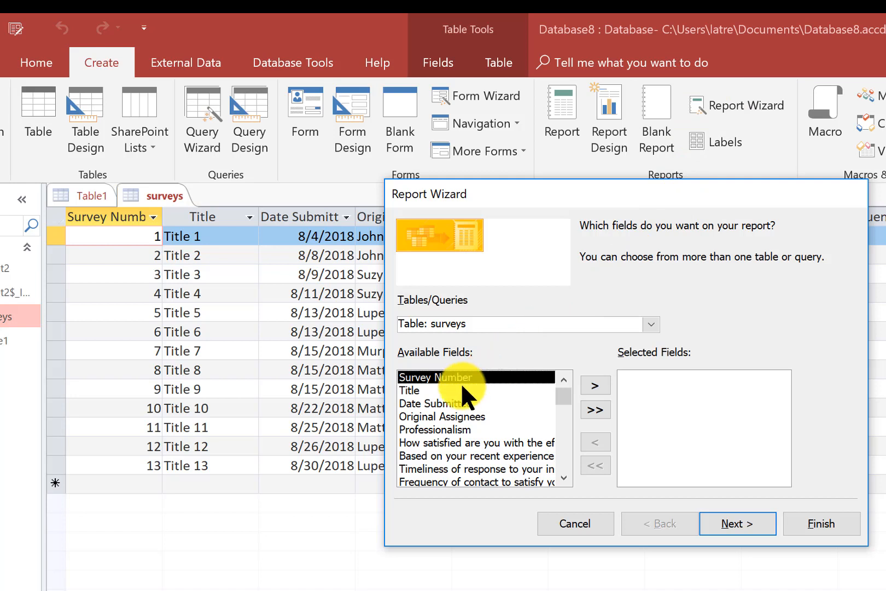
Add every field from Date Submitted through Comment to the report, leaving out Survey Number and Title
{"action": "left_click", "coordinate": [421, 403]}
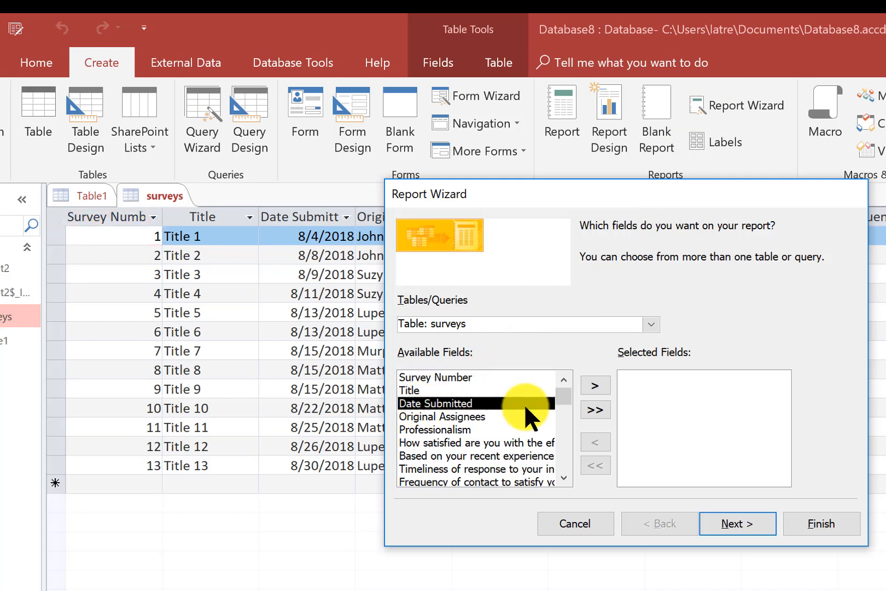
{"action": "left_click", "coordinate": [592, 383]}
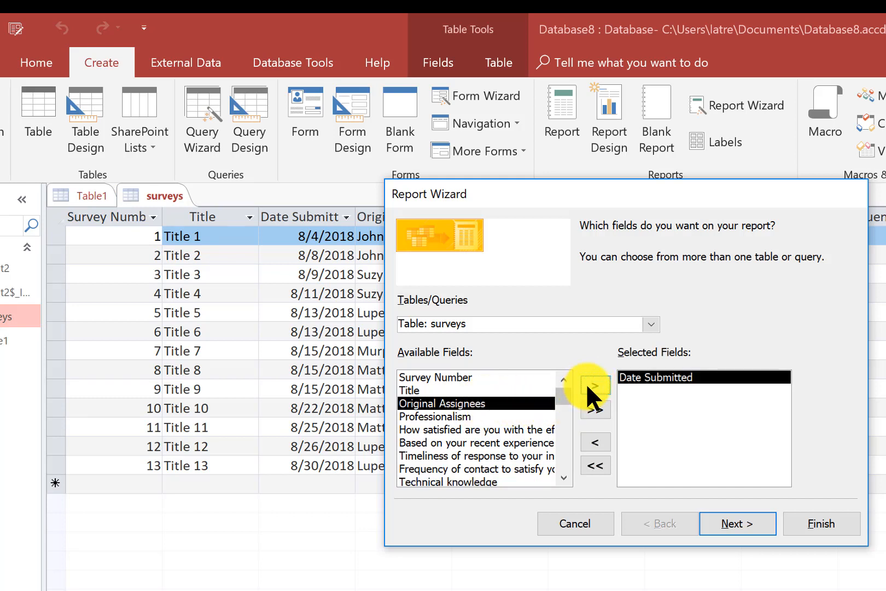
{"action": "left_click", "coordinate": [593, 384]}
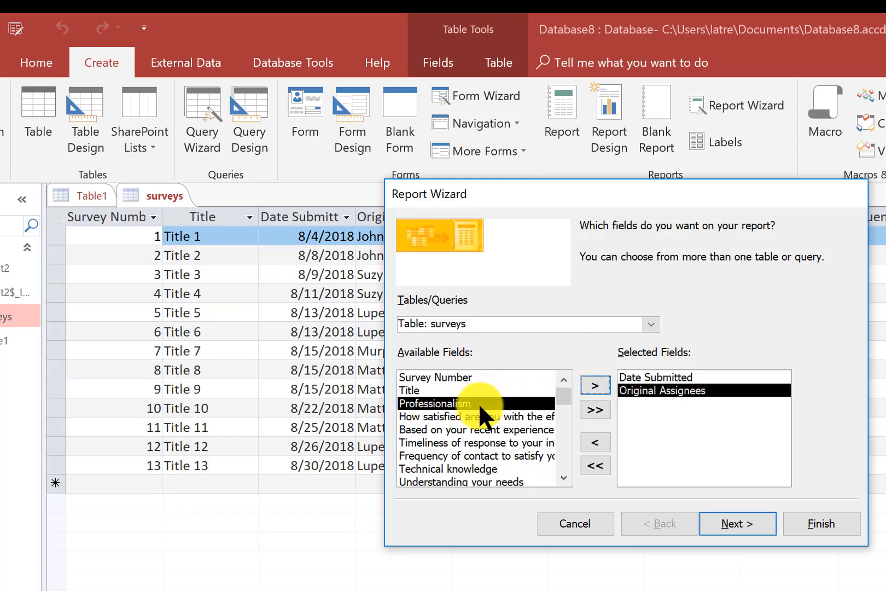
{"action": "left_click", "coordinate": [589, 384]}
{"action": "left_click", "coordinate": [589, 384]}
{"action": "left_click", "coordinate": [589, 384]}
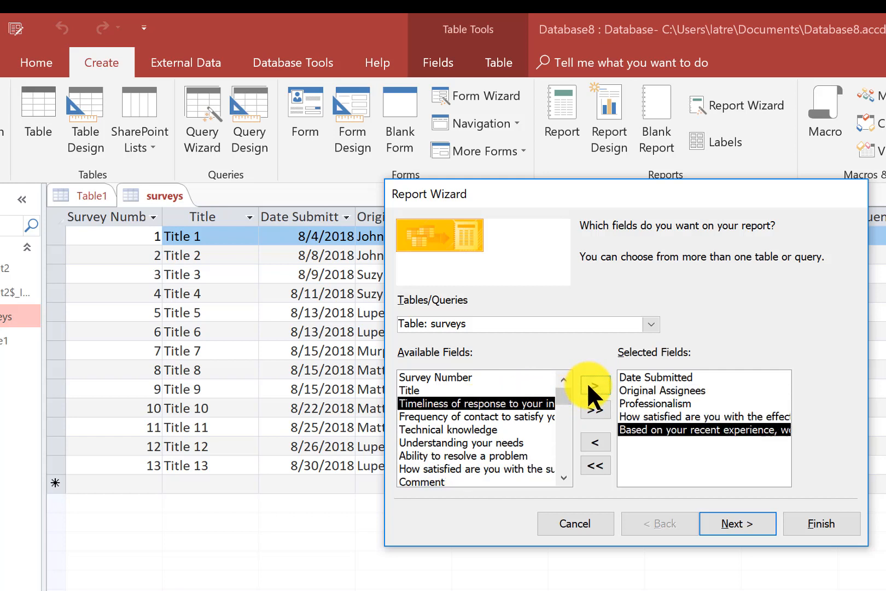
{"action": "left_click", "coordinate": [589, 384]}
{"action": "left_click", "coordinate": [589, 384]}
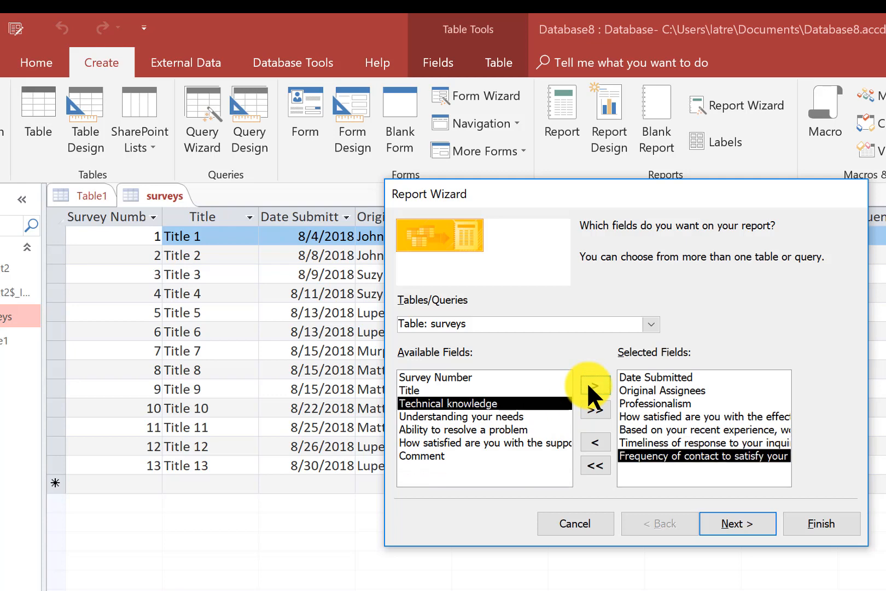
{"action": "left_click", "coordinate": [589, 384]}
{"action": "left_click", "coordinate": [590, 384]}
{"action": "left_click", "coordinate": [589, 384]}
{"action": "left_click", "coordinate": [589, 384]}
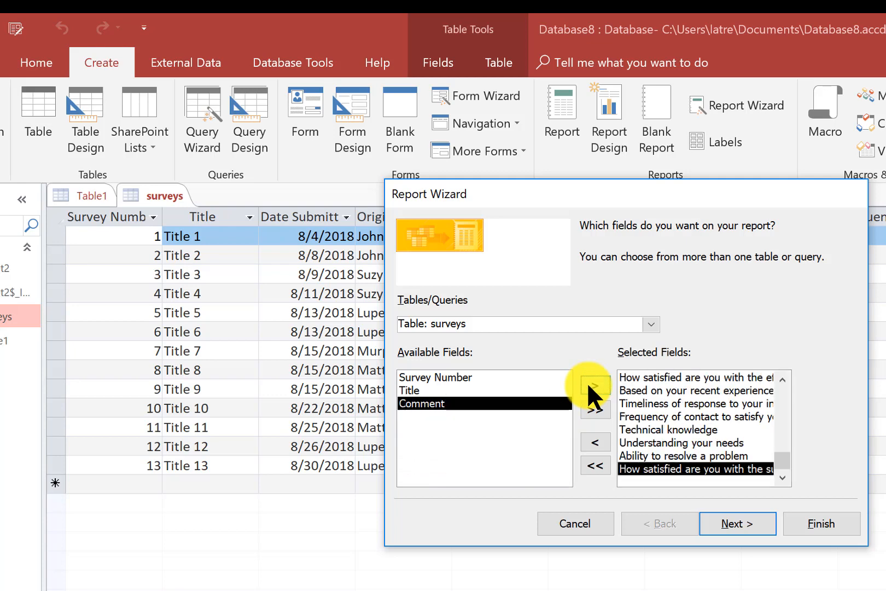
{"action": "left_click", "coordinate": [589, 384]}
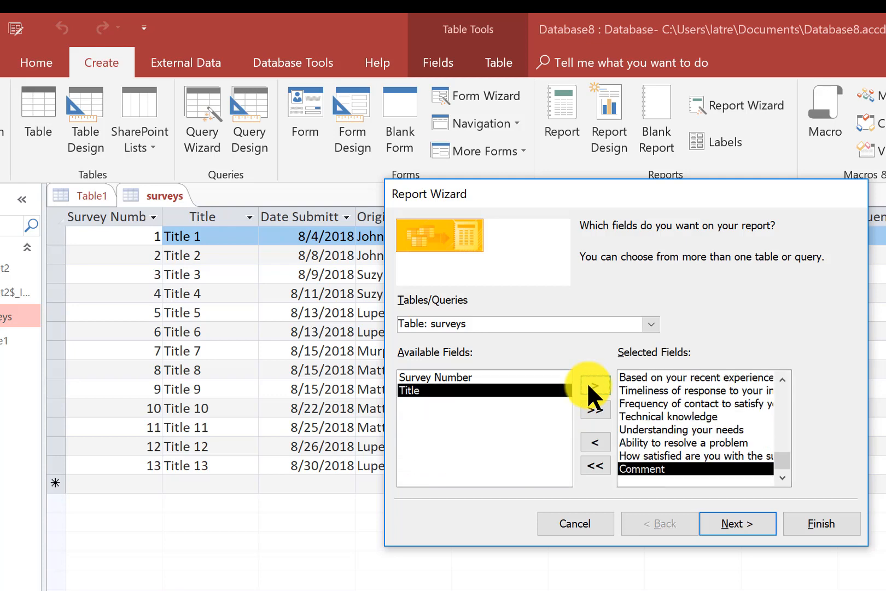
Continue without grouping levels and sort the report's records by Date Submitted in ascending order
{"action": "left_click", "coordinate": [714, 519]}
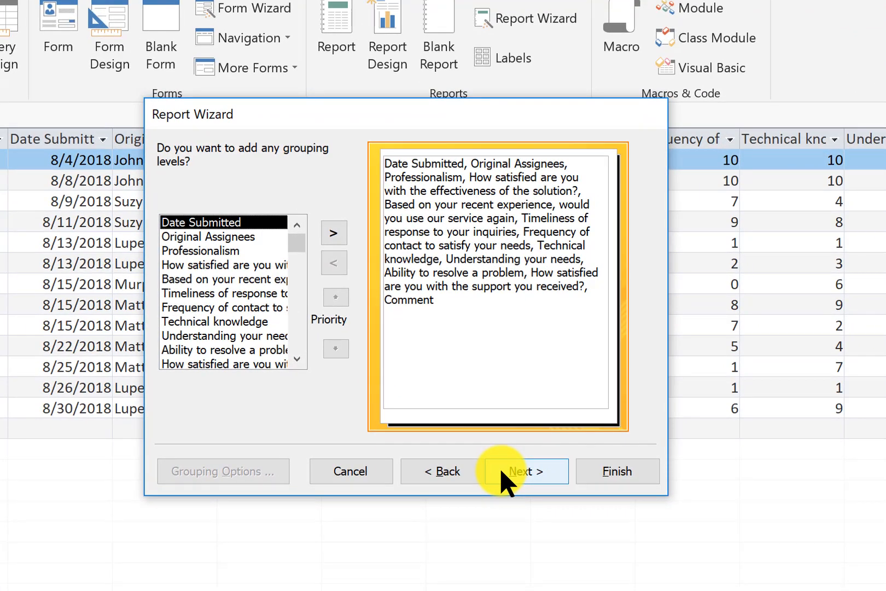
{"action": "left_click", "coordinate": [526, 474]}
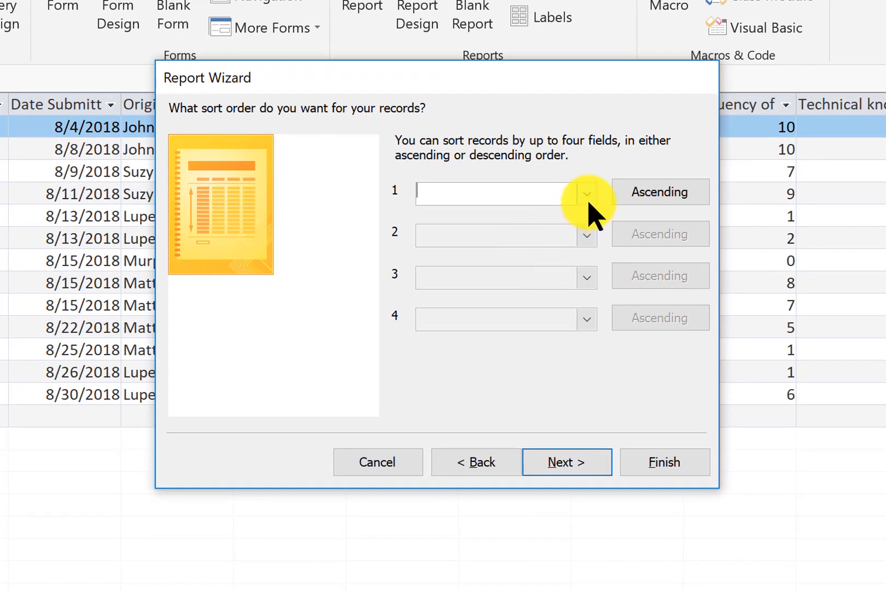
{"action": "left_click", "coordinate": [587, 195]}
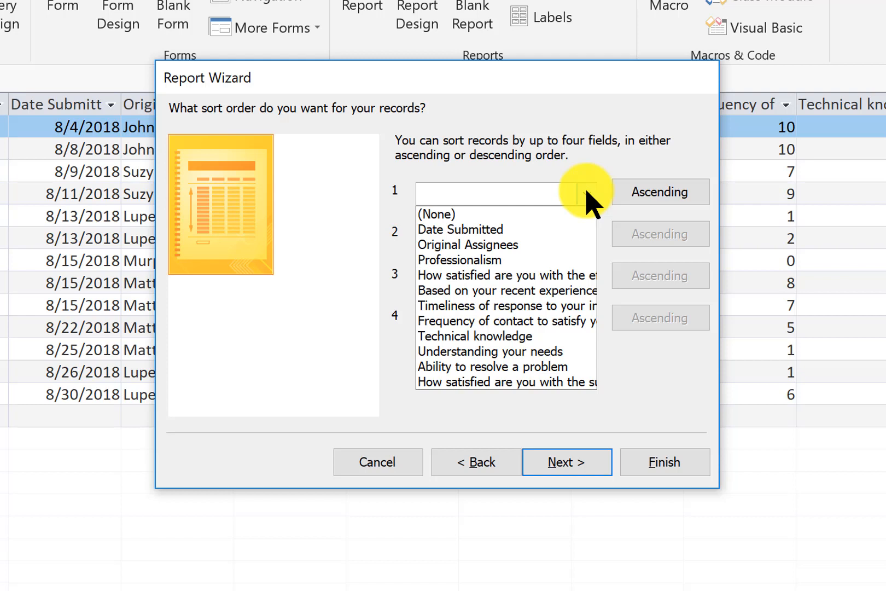
{"action": "left_click", "coordinate": [491, 231]}
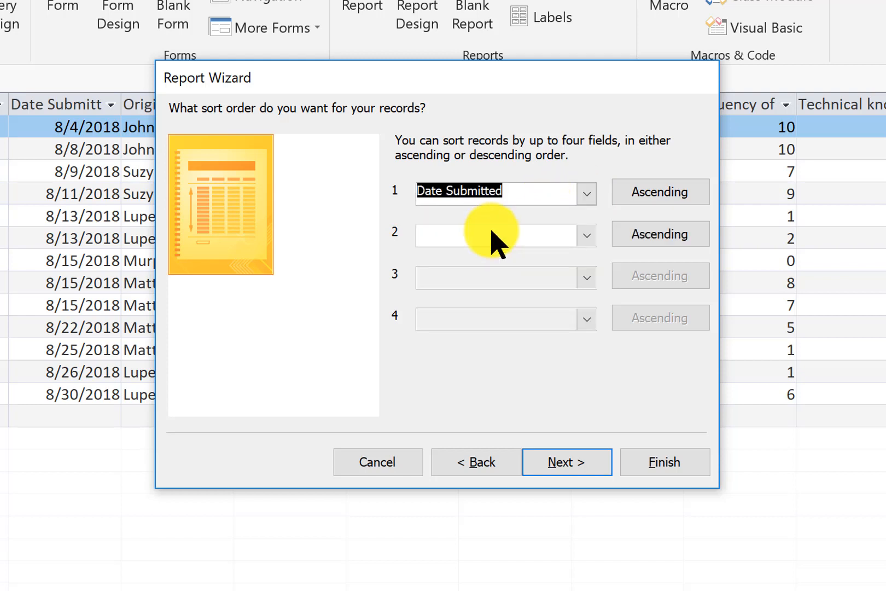
{"action": "left_click", "coordinate": [559, 460]}
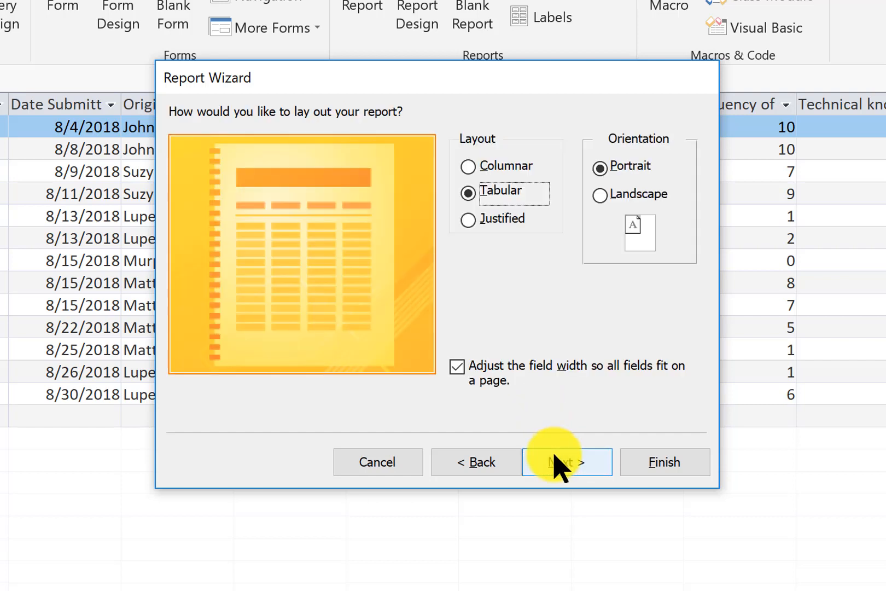
Use the Columnar layout without adjusting field widths to fit the page, and finish the report titled surveys in preview
{"action": "left_click", "coordinate": [468, 168]}
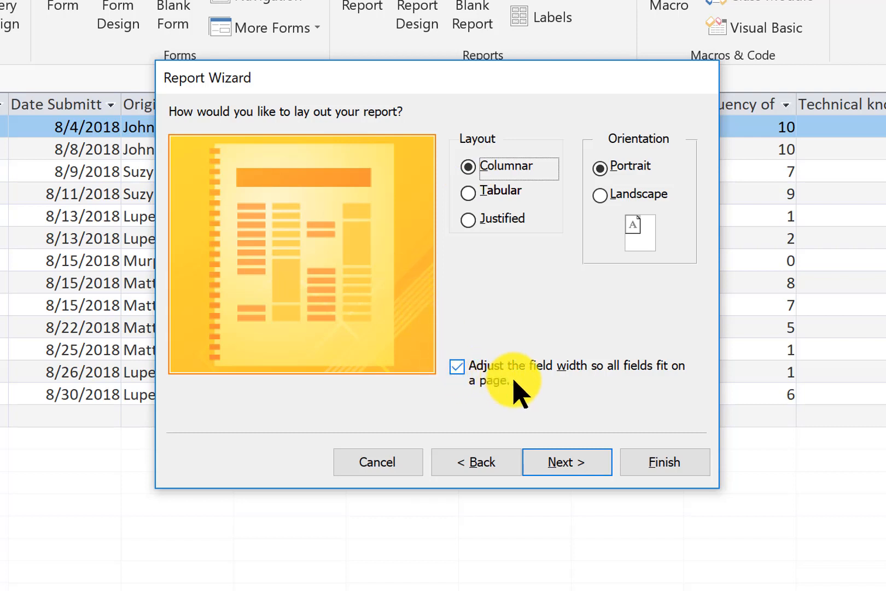
{"action": "left_click", "coordinate": [456, 367]}
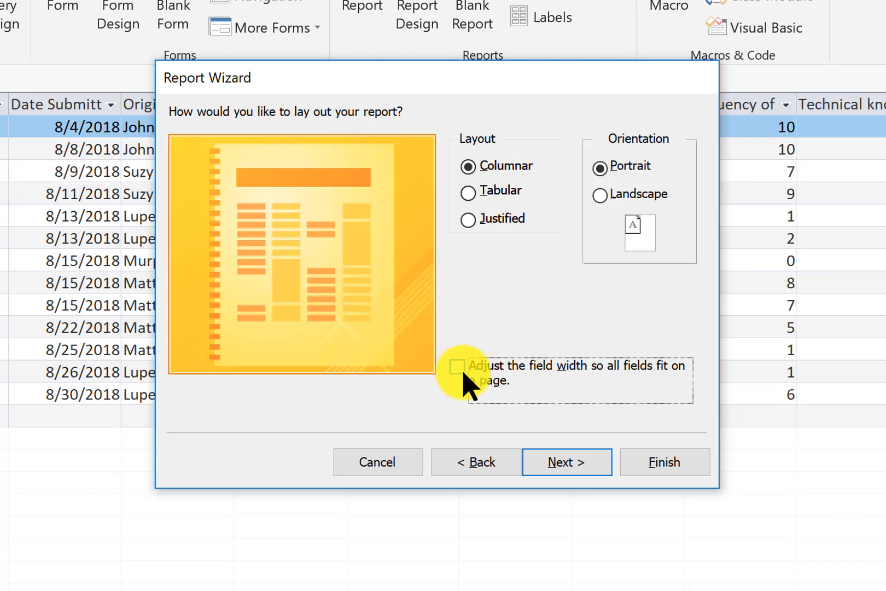
{"action": "left_click", "coordinate": [553, 461]}
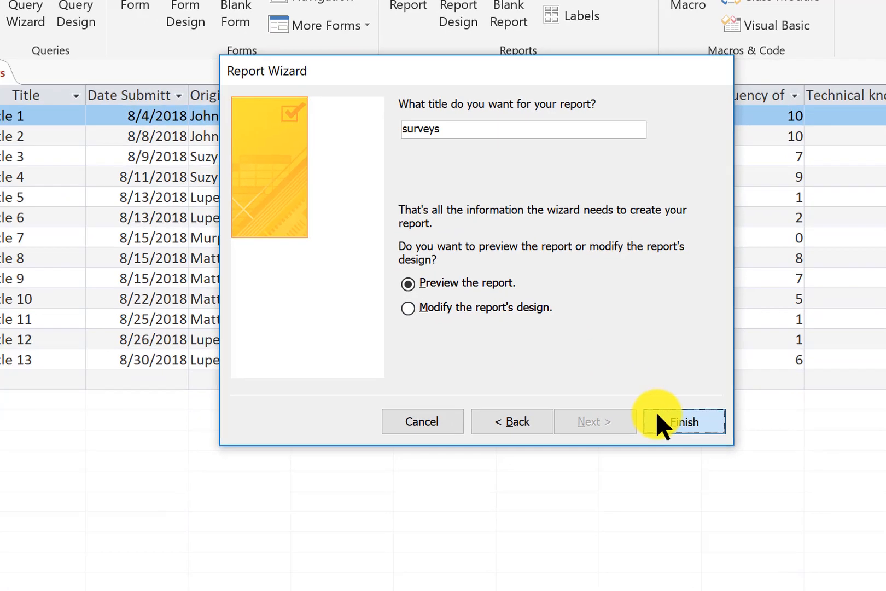
{"action": "left_click", "coordinate": [637, 461]}
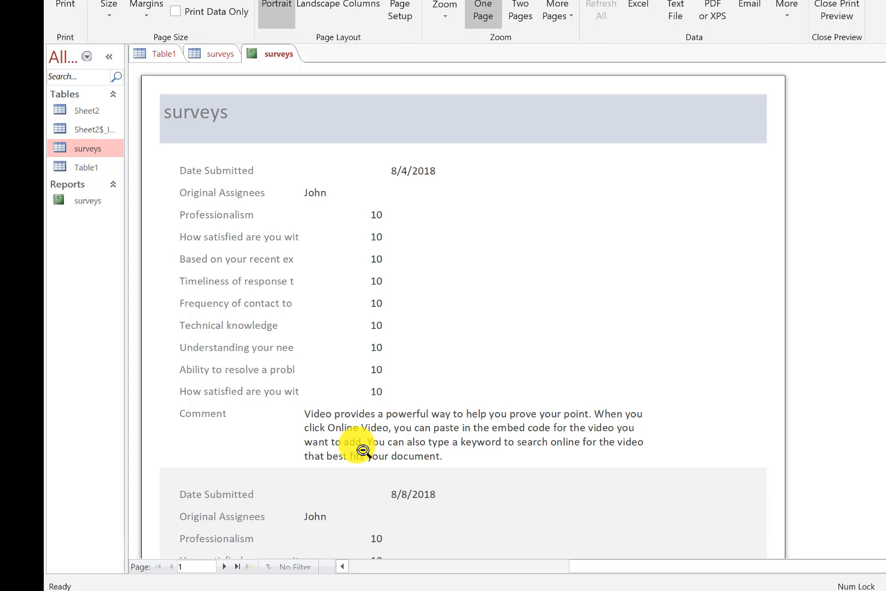
Look through the survey records on pages 1 and 2 of the report preview
{"action": "scroll", "coordinate": [363, 449], "scroll_direction": "down", "scroll_amount": 5}
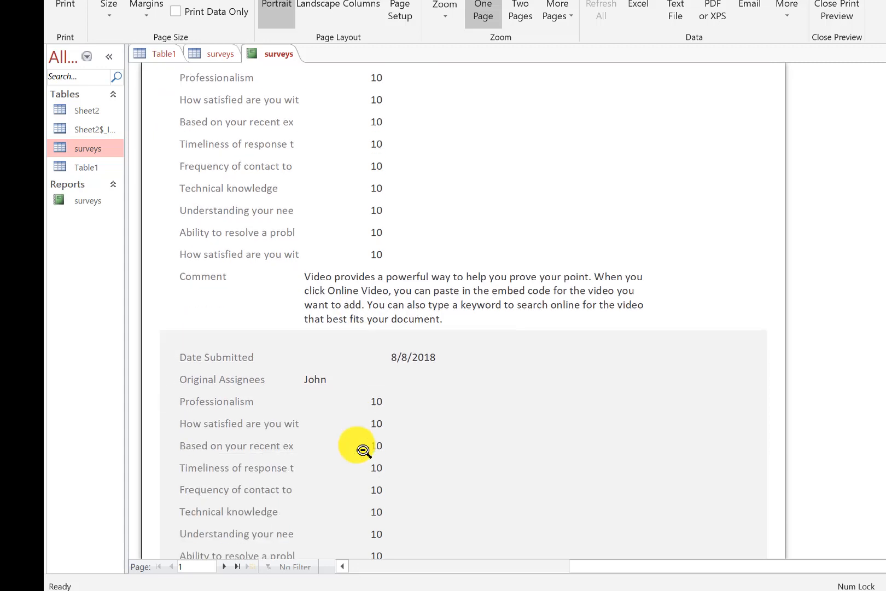
{"action": "scroll", "coordinate": [363, 449], "scroll_direction": "down", "scroll_amount": 6}
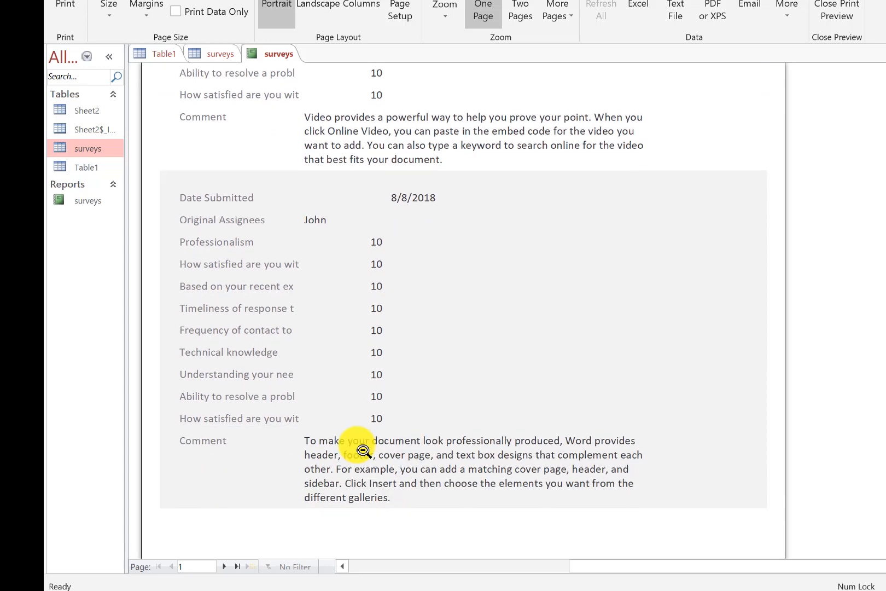
{"action": "scroll", "coordinate": [363, 449], "scroll_direction": "down", "scroll_amount": 10}
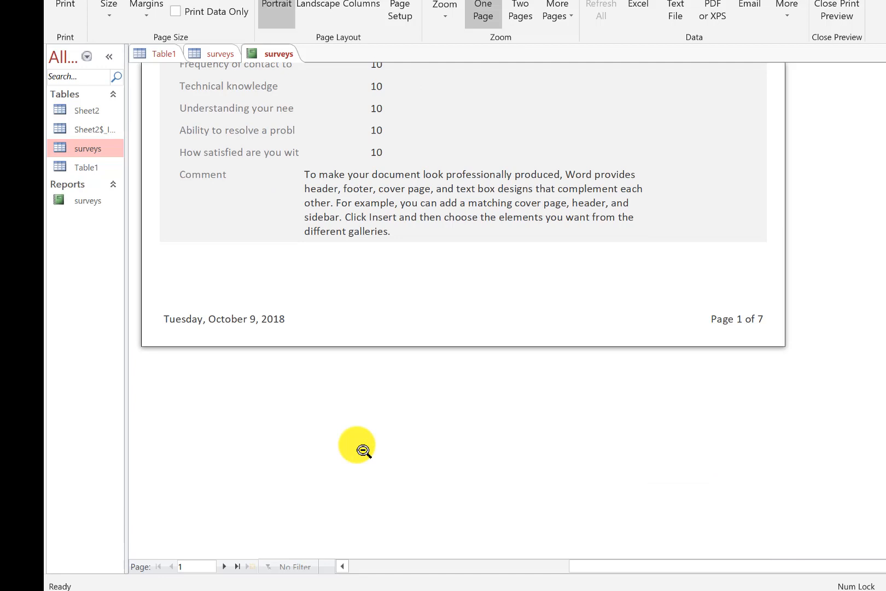
{"action": "left_click", "coordinate": [223, 566]}
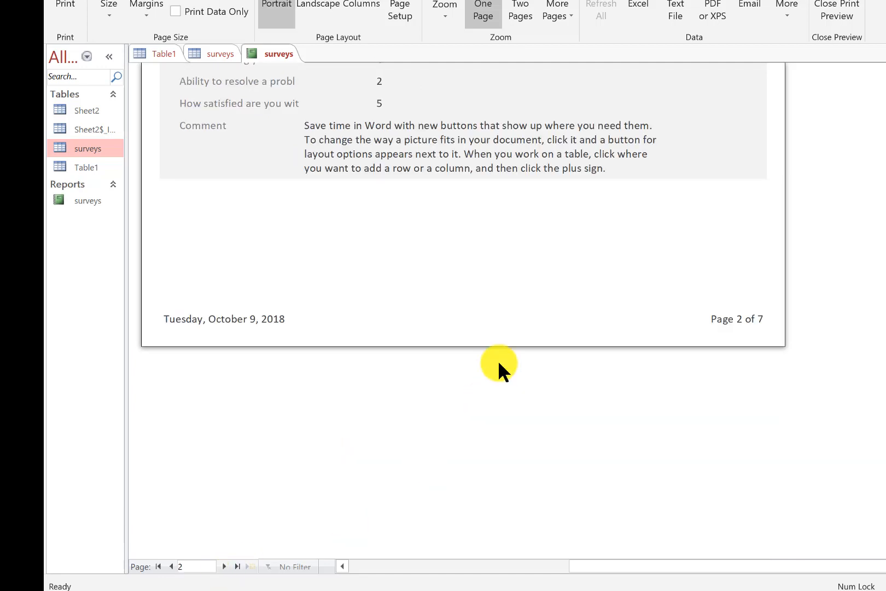
{"action": "scroll", "coordinate": [499, 363], "scroll_direction": "down", "scroll_amount": 1}
{"action": "scroll", "coordinate": [499, 363], "scroll_direction": "up", "scroll_amount": 10}
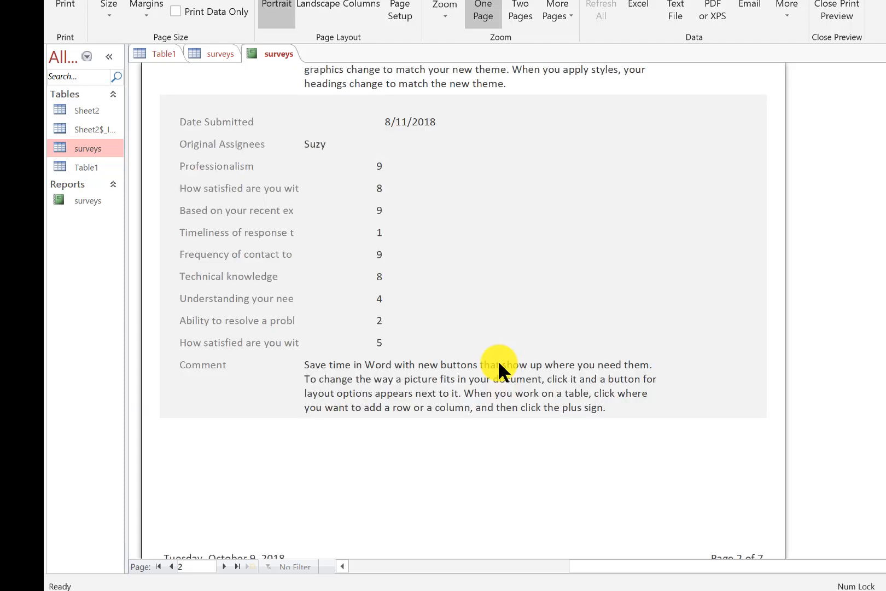
{"action": "scroll", "coordinate": [498, 360], "scroll_direction": "up", "scroll_amount": 13}
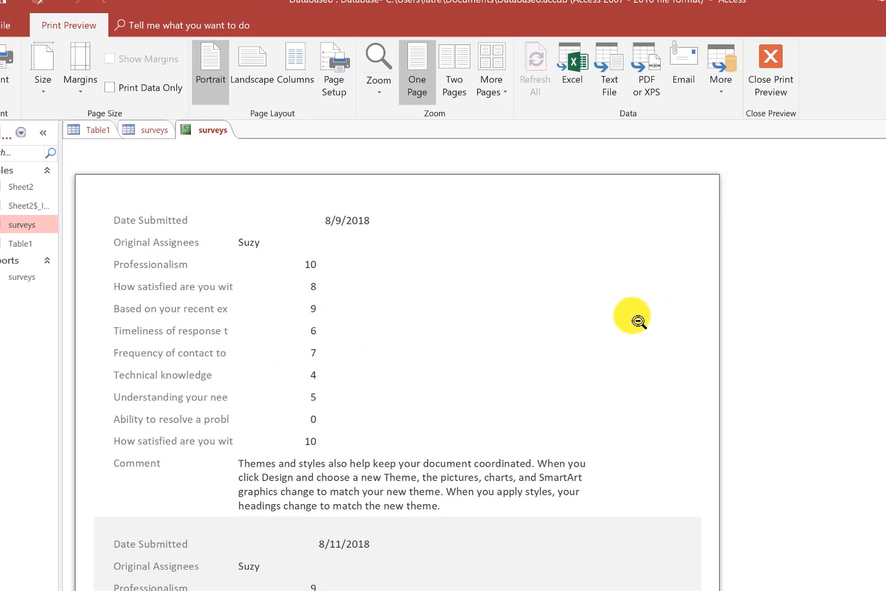
Publish the report as surveys.pdf in the FootPrints Surveys folder and look through the opened PDF
{"action": "left_click", "coordinate": [644, 91]}
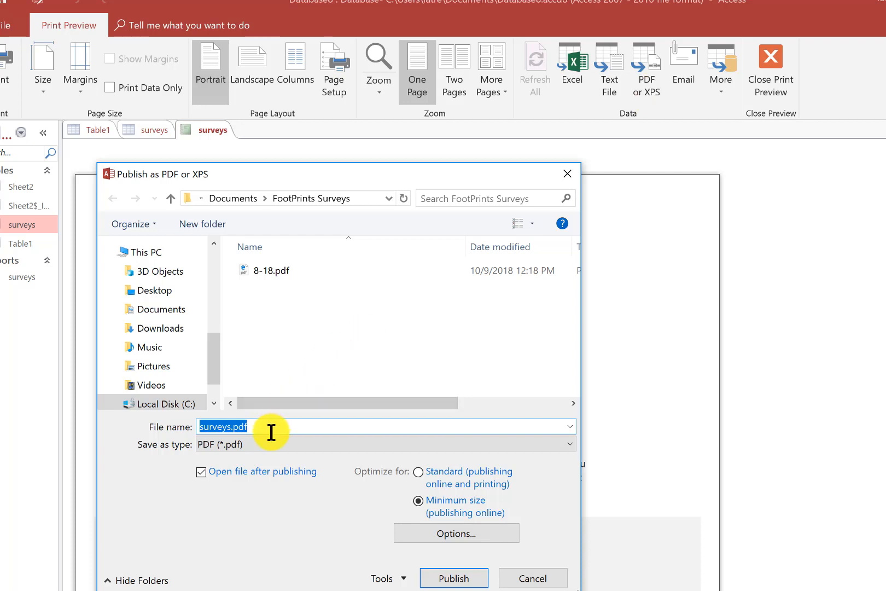
{"action": "left_click", "coordinate": [439, 581]}
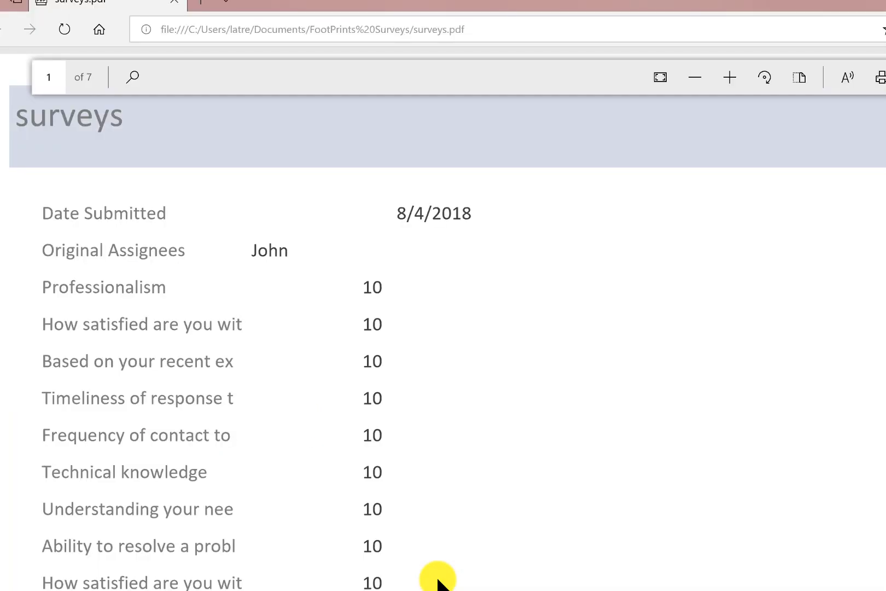
{"action": "scroll", "coordinate": [438, 582], "scroll_direction": "down", "scroll_amount": 2}
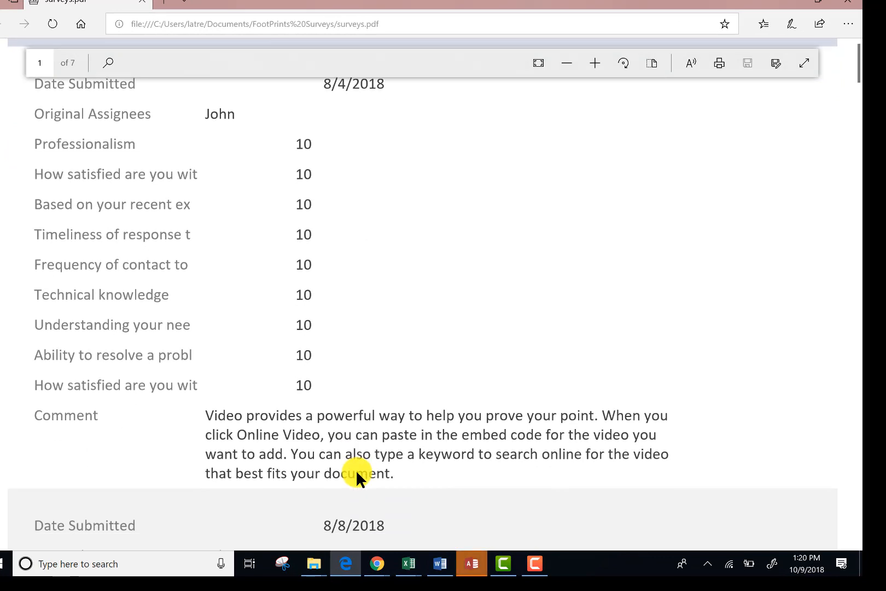
{"action": "scroll", "coordinate": [356, 473], "scroll_direction": "down", "scroll_amount": 3}
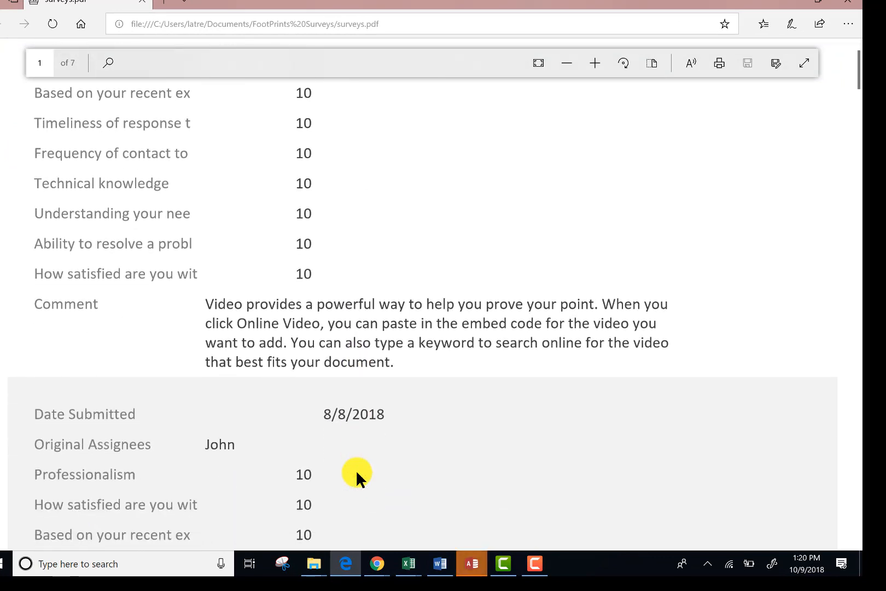